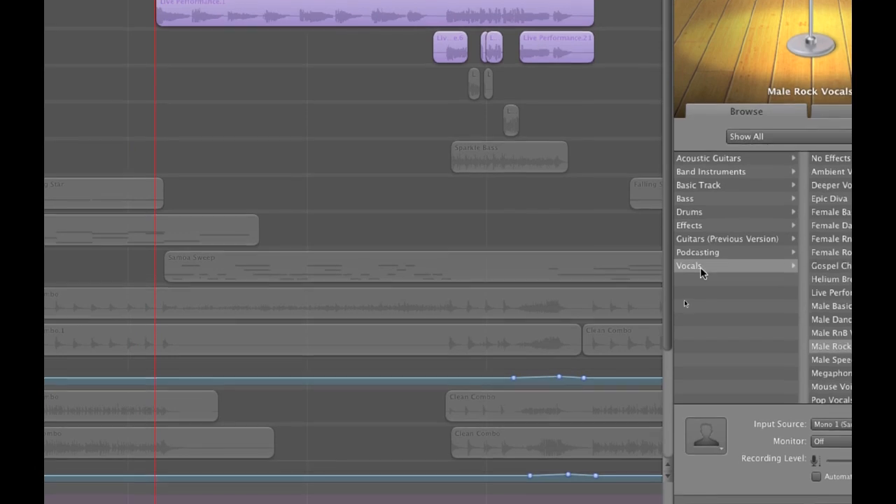
Choose the Male Rock Vocals preset from the Vocals category for the lead vocal track and show its effects.
click(672, 323)
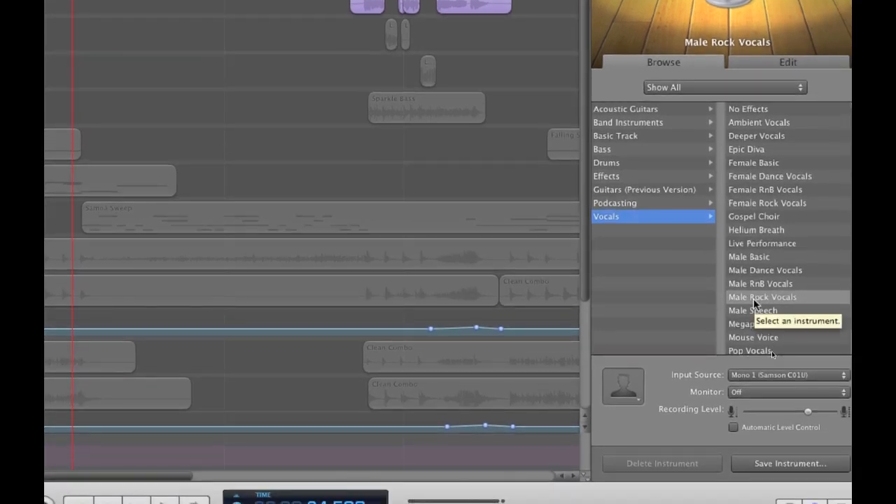
click(753, 298)
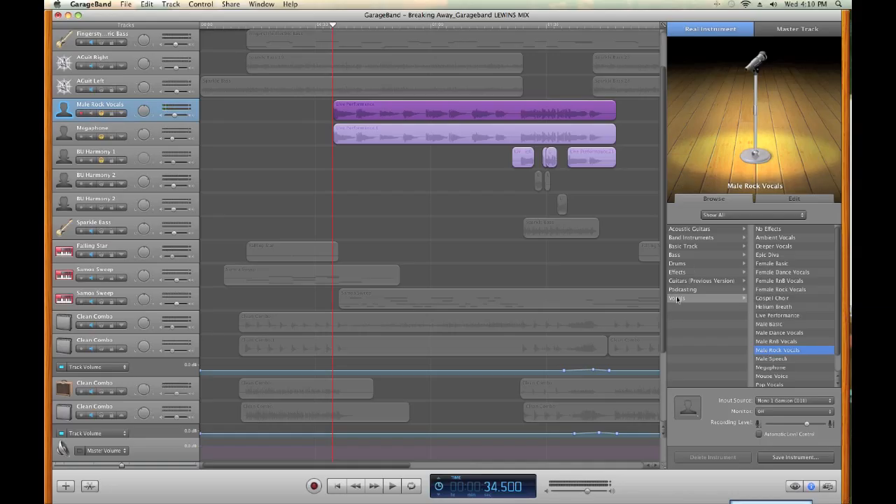
click(777, 198)
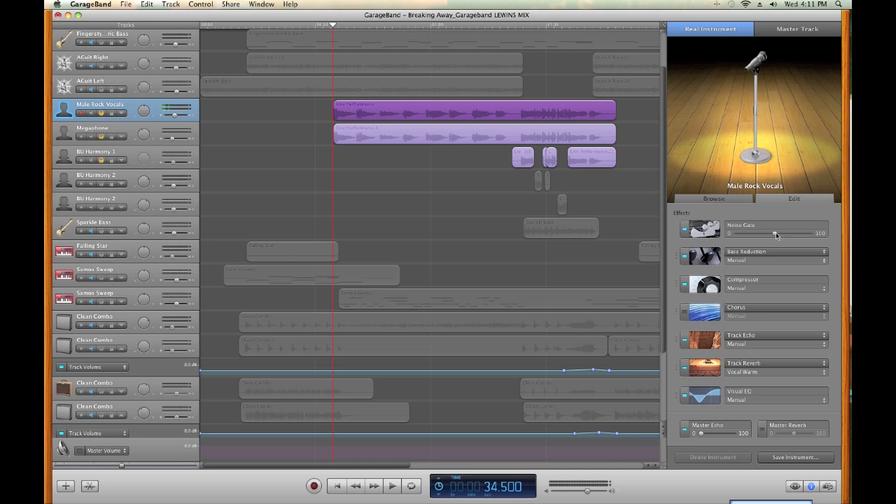
Review the Bass Reduction effect's frequency setting on the Male Rock Vocals track and close its settings.
click(703, 259)
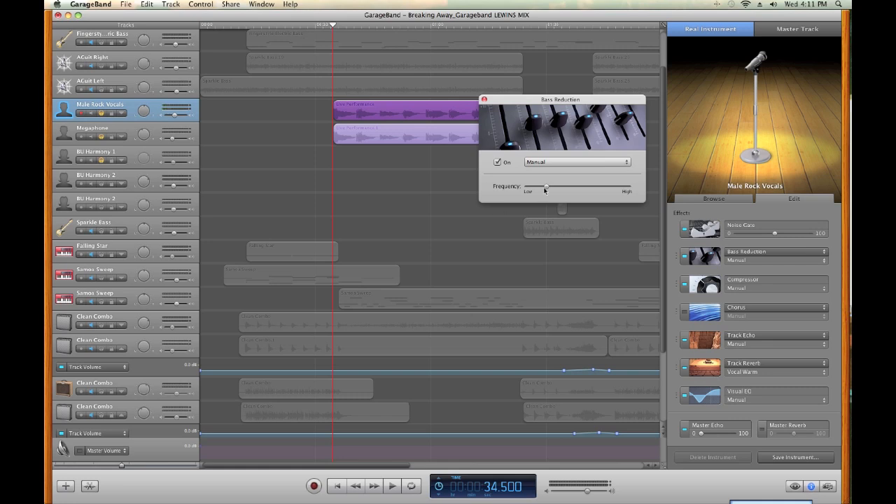
mouse_move(546, 187)
click(484, 101)
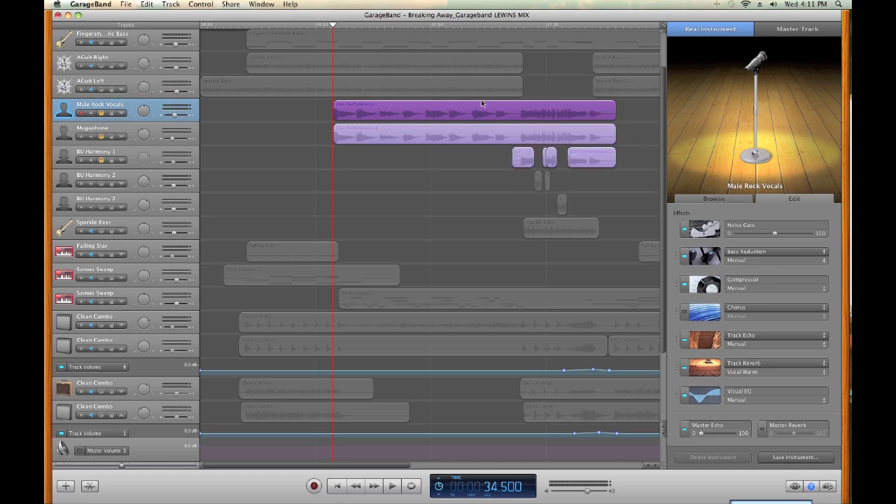
Review the Compressor's presets and its threshold, ratio, attack and gain settings on the Male Rock Vocals track.
click(705, 285)
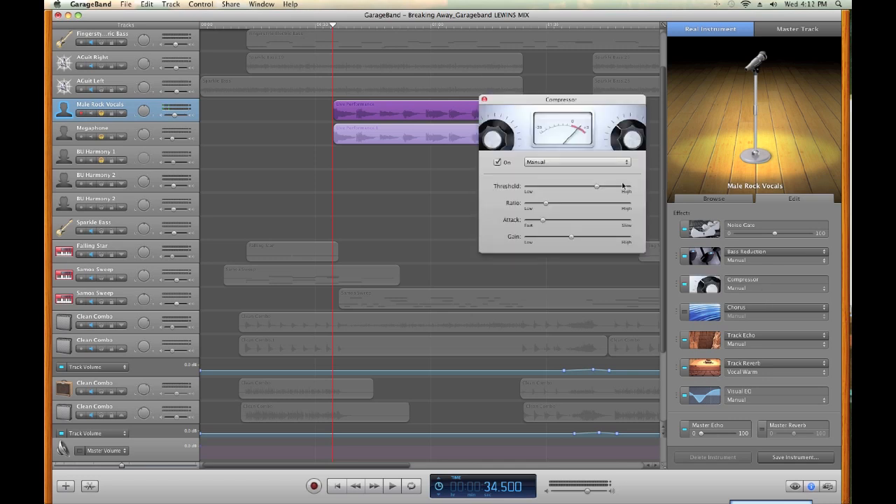
click(622, 164)
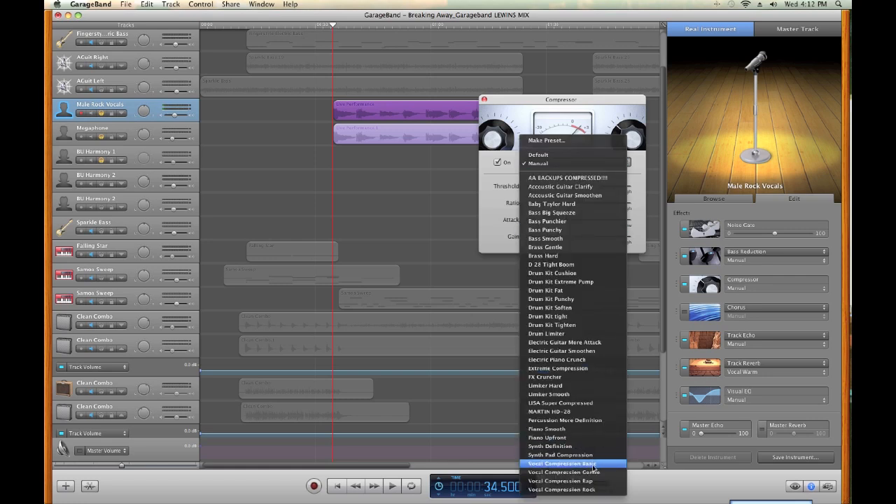
click(252, 47)
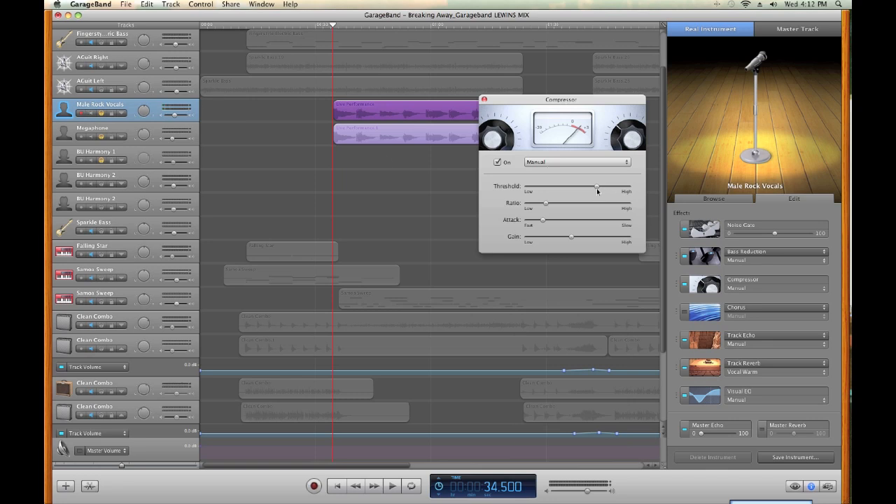
mouse_move(572, 238)
click(484, 100)
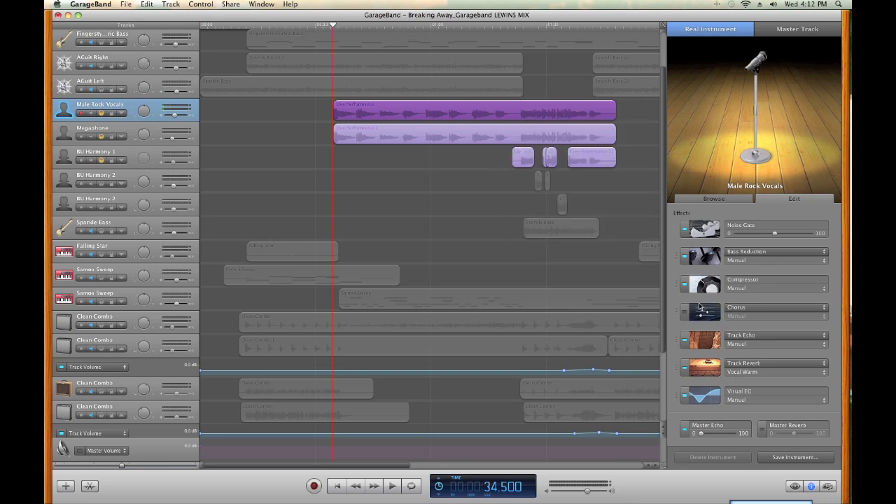
Review the Track Echo and Track Reverb settings of the Male Rock Vocals track.
click(705, 340)
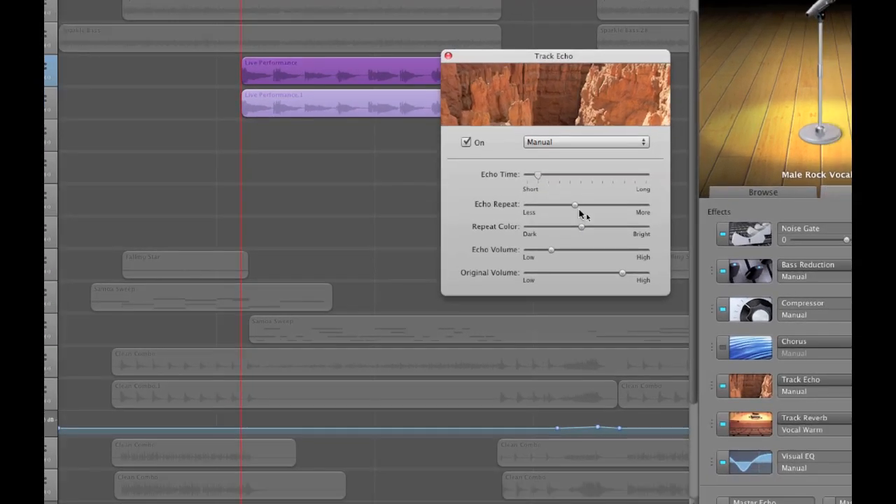
mouse_move(576, 208)
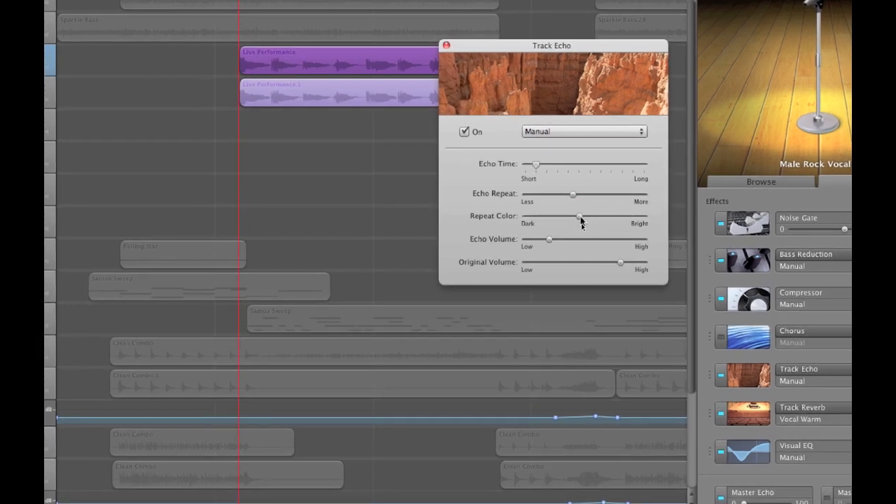
mouse_move(580, 221)
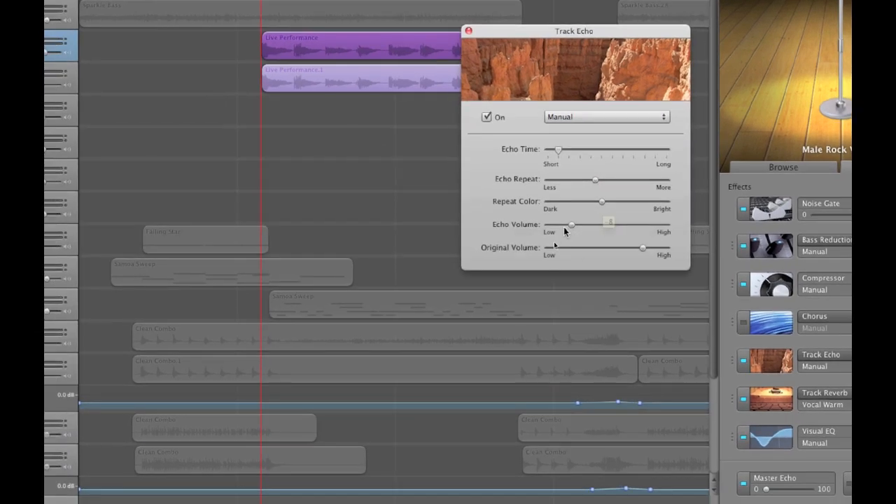
mouse_move(550, 240)
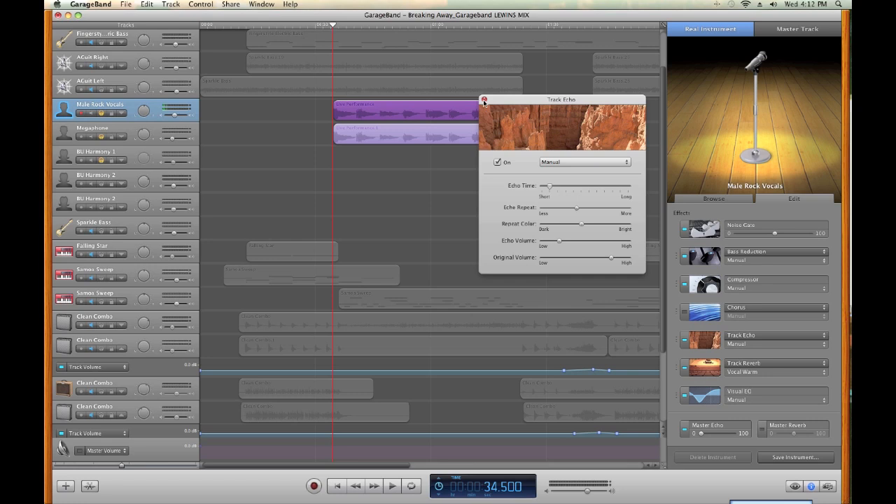
click(483, 100)
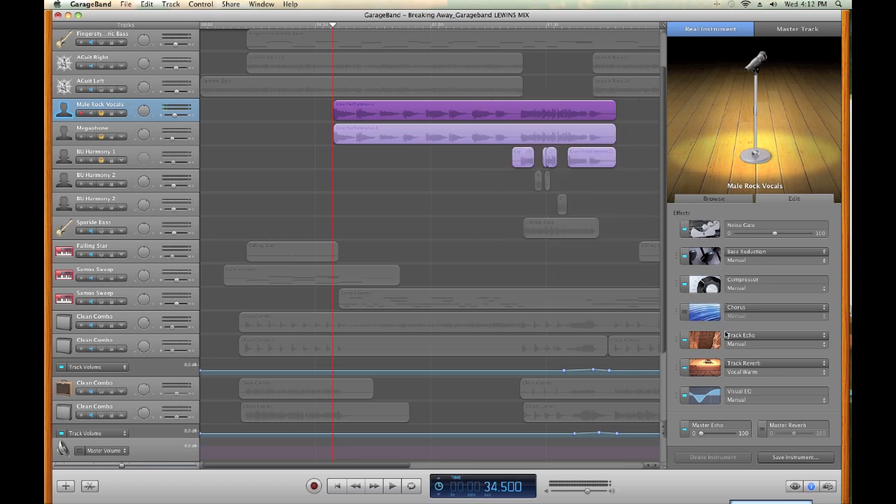
click(708, 371)
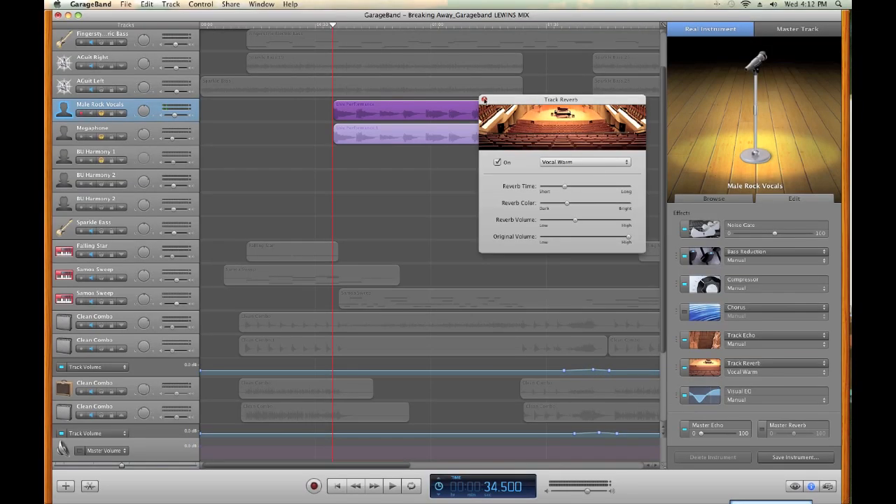
click(380, 40)
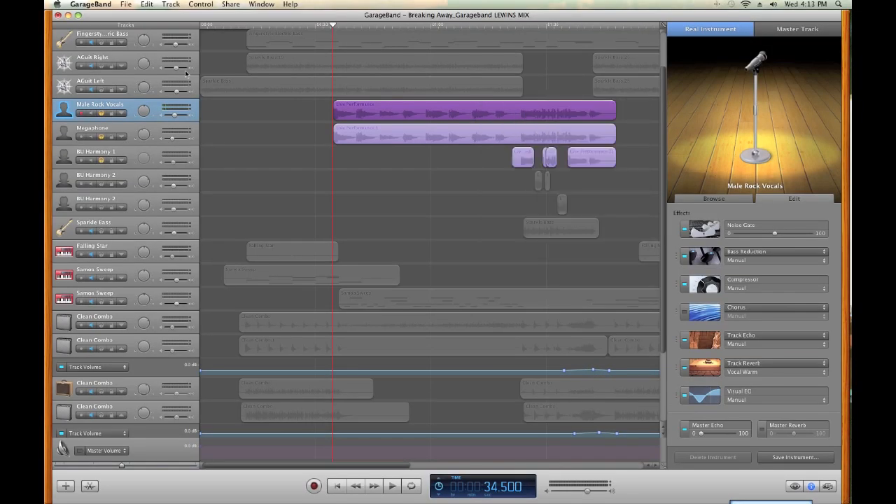
Choose the Megaphone preset from the Vocals category for the second vocal track and show its effects.
click(64, 134)
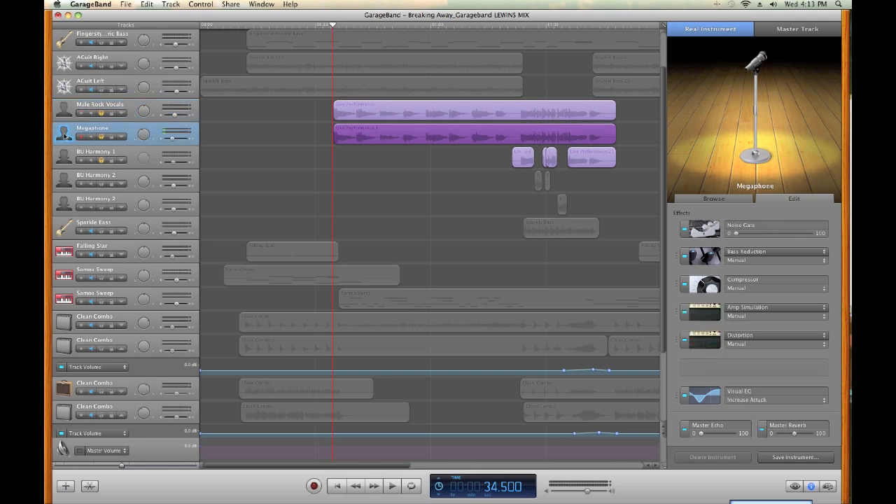
click(698, 199)
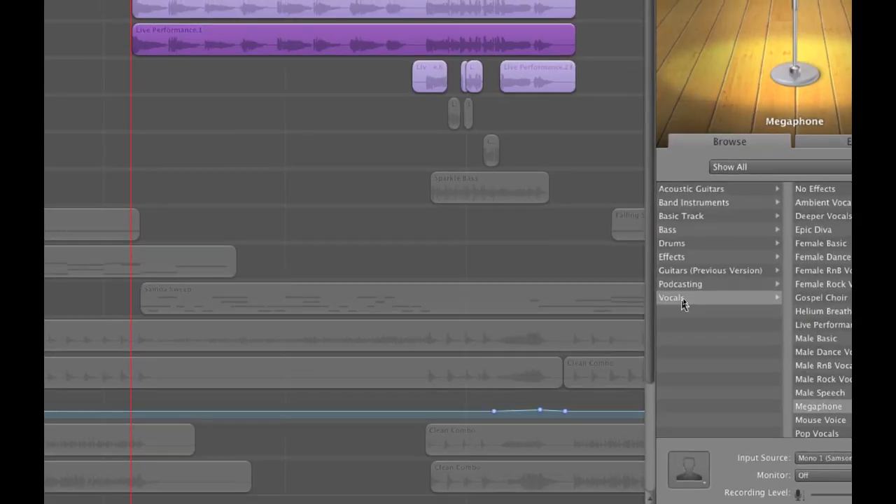
click(679, 299)
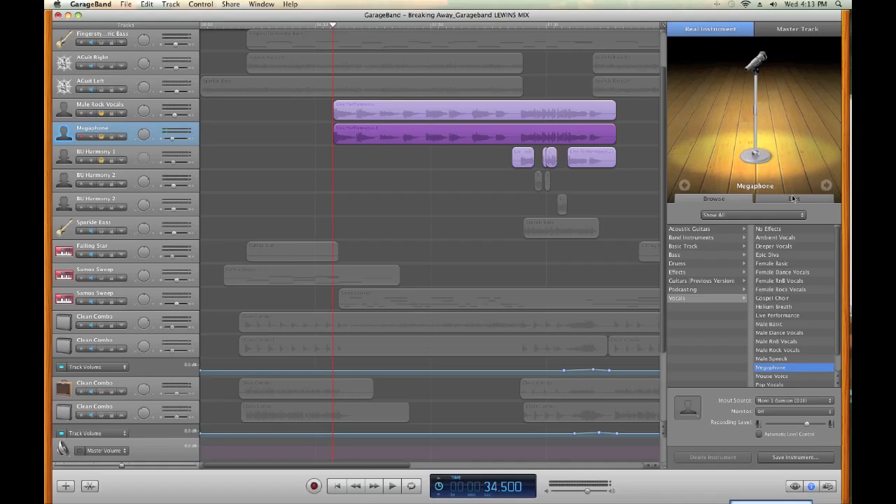
click(794, 199)
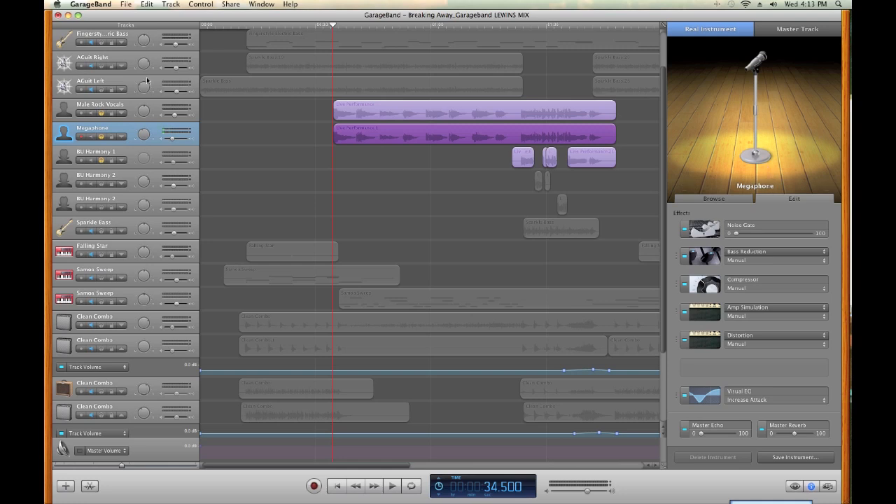
Turn off solo on the Male Rock Vocals and BU Harmony 1 tracks and play the Megaphone track alone briefly.
click(102, 113)
click(102, 160)
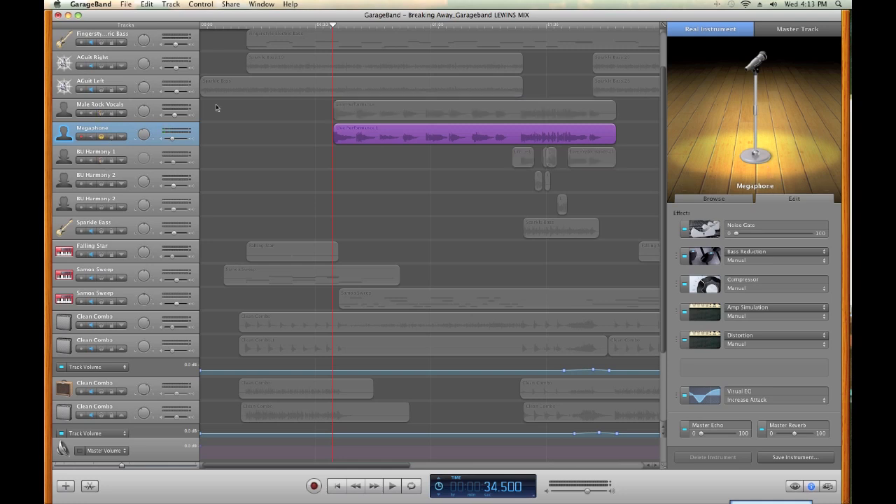
key(space)
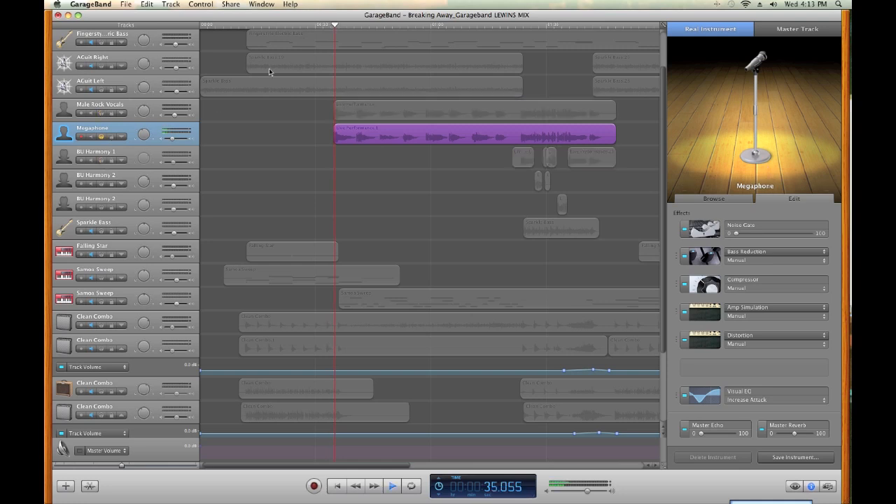
key(space)
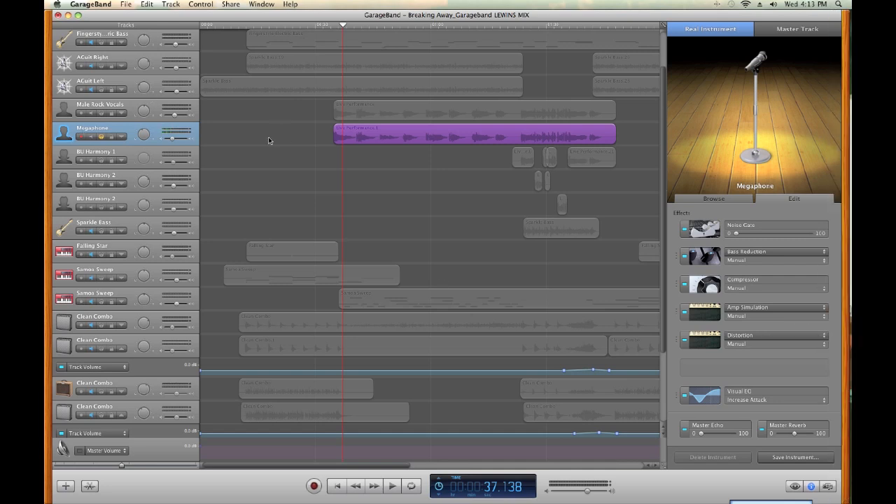
Turn off solo on the Megaphone track, then select BU Harmony 1 and place the playhead near the start of its first clip.
click(101, 137)
click(78, 156)
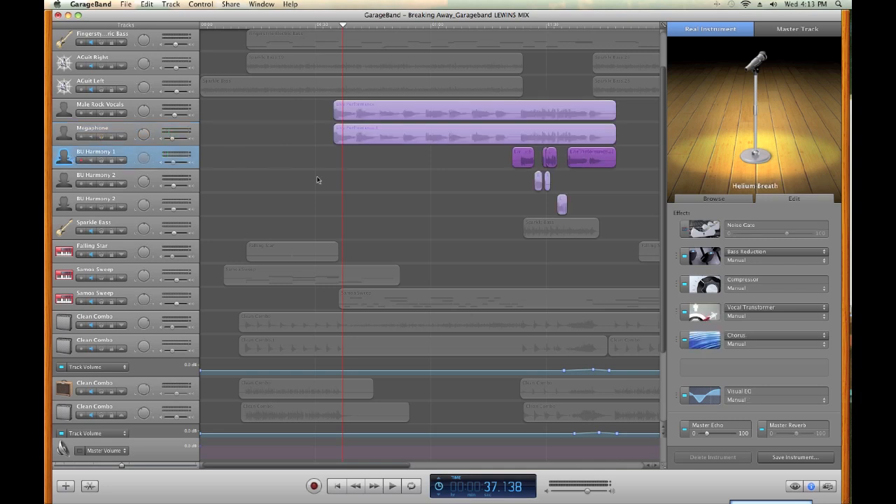
scroll(343, 181, right, 5)
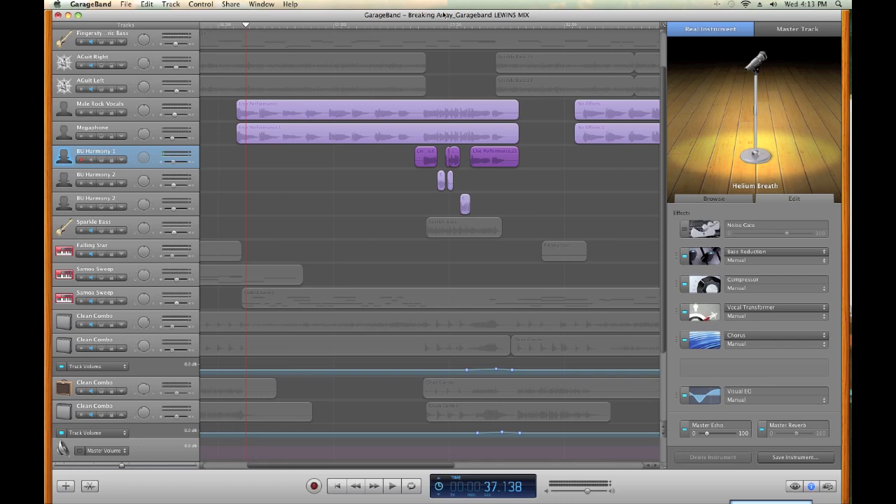
click(422, 26)
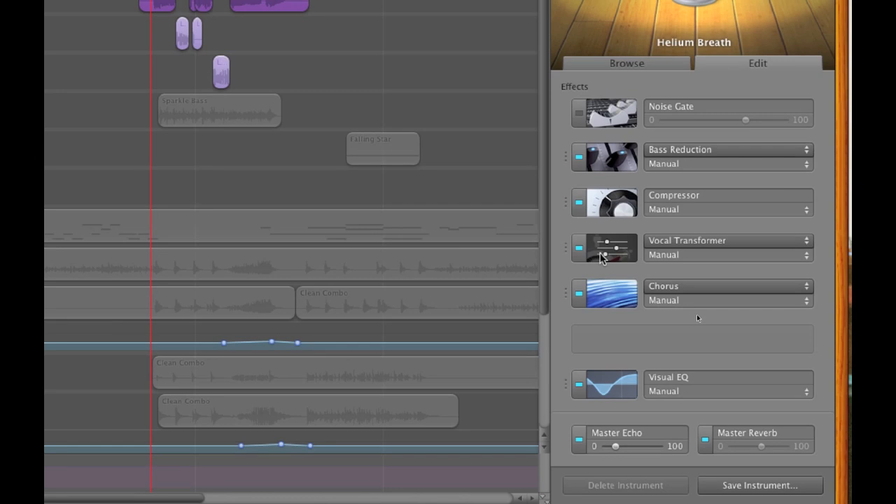
Examine the Vocal Transformer's pitch and sound settings on BU Harmony 1, moving its window clear of the harmony clips.
click(596, 257)
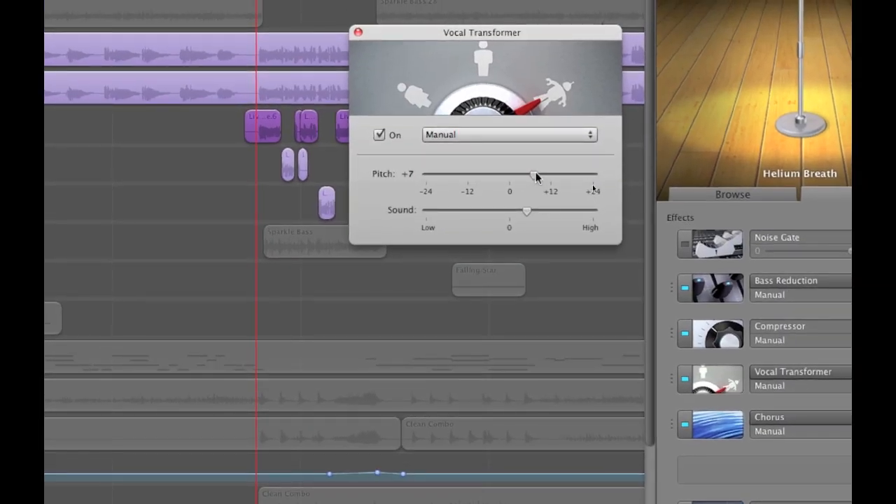
click(535, 176)
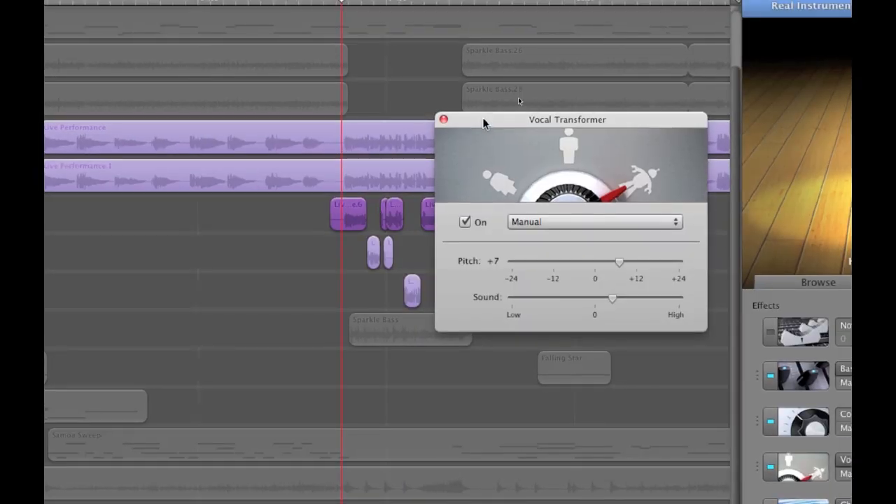
drag(557, 60, 630, 60)
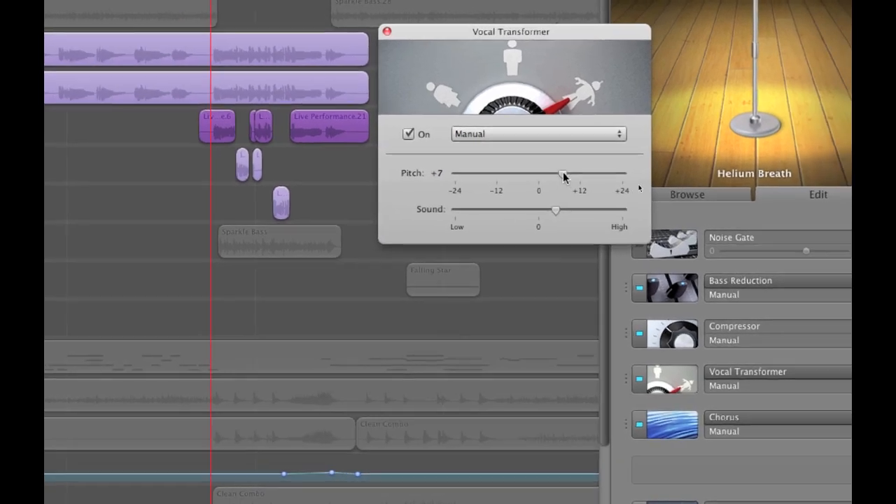
click(581, 212)
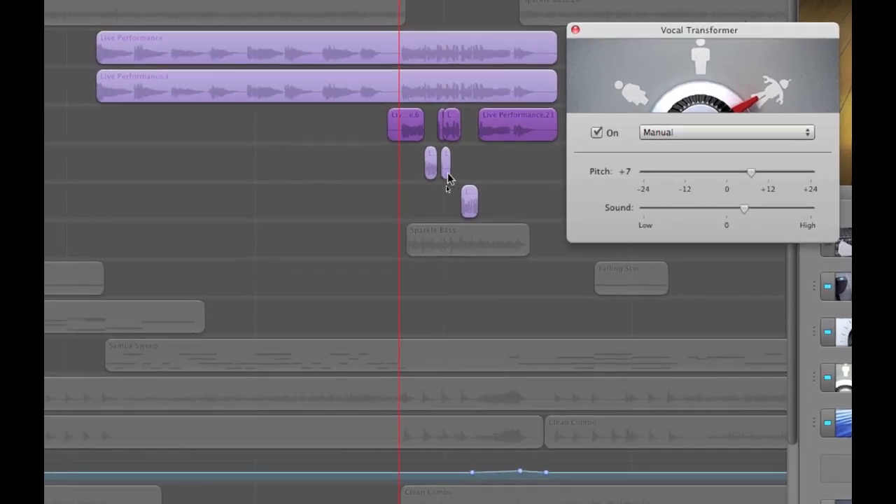
Examine the Vocal Transformer pitch settings of the upper and lower BU Harmony 2 tracks.
click(440, 173)
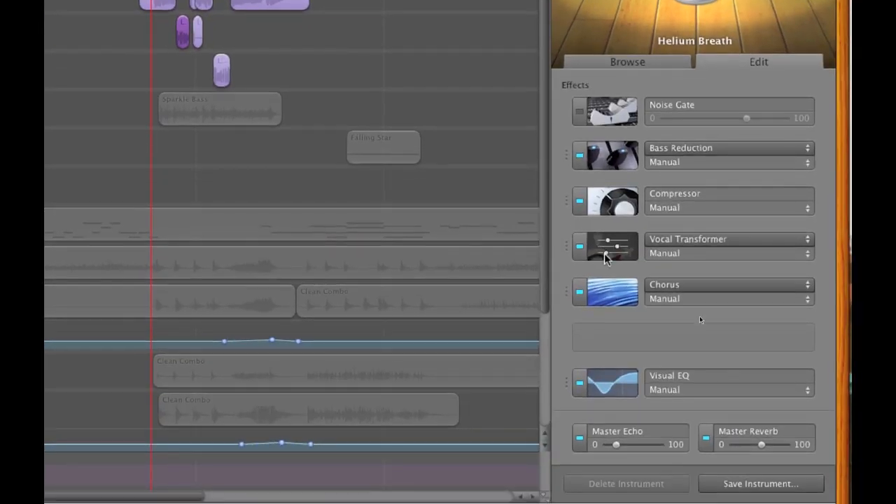
click(606, 253)
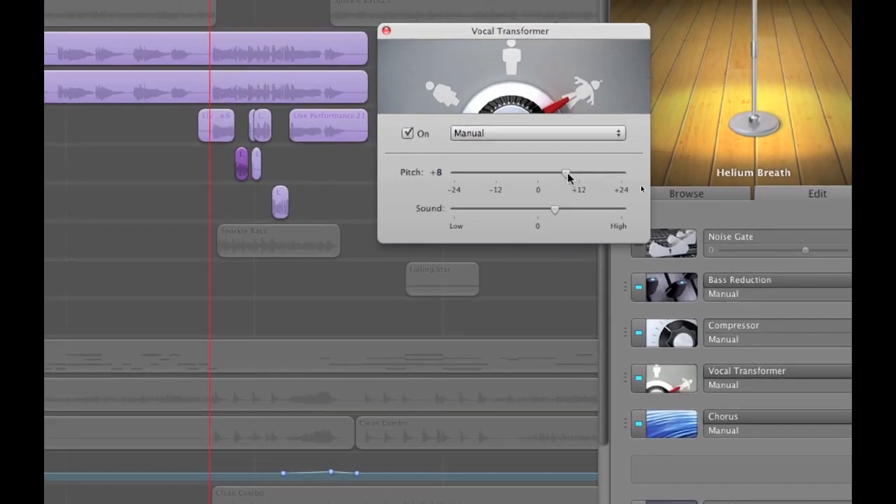
click(532, 84)
click(567, 174)
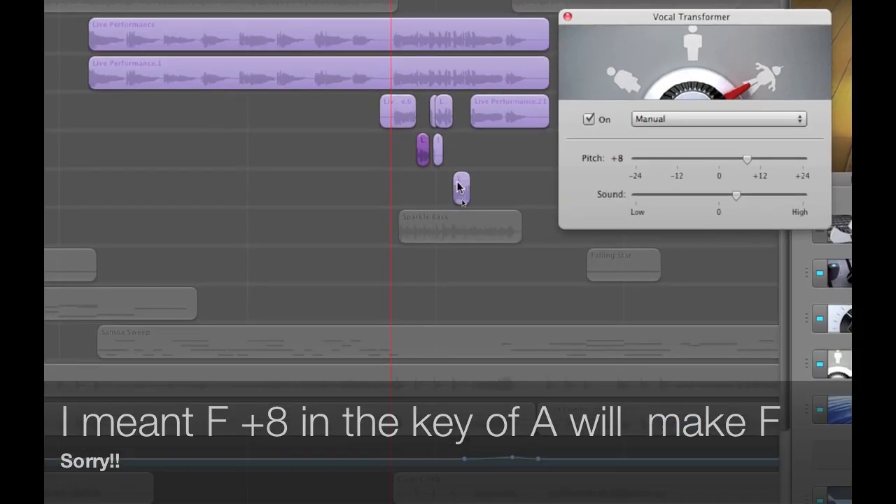
click(458, 188)
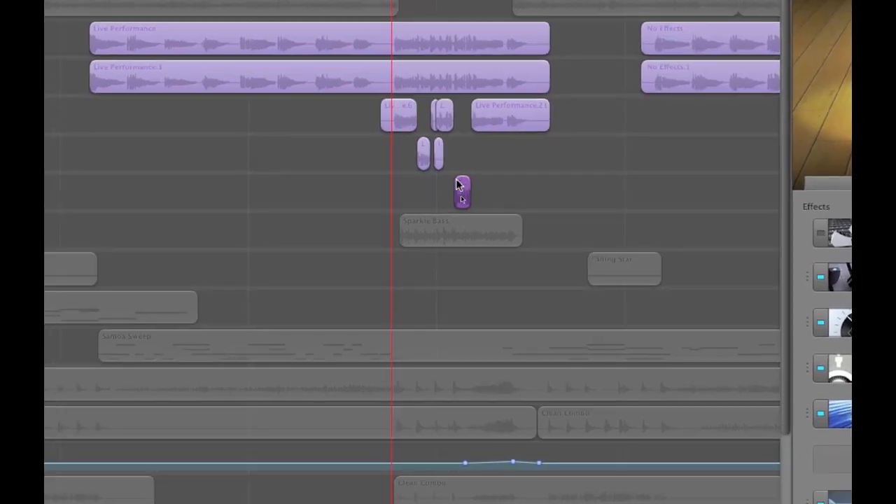
click(845, 368)
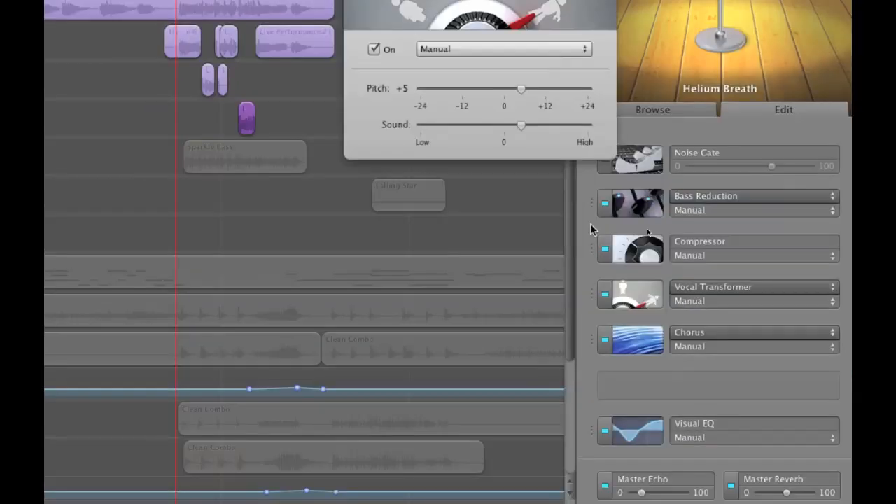
Select the last clip on BU Harmony 1 and examine the track's Vocal Transformer pitch and sound settings.
click(520, 89)
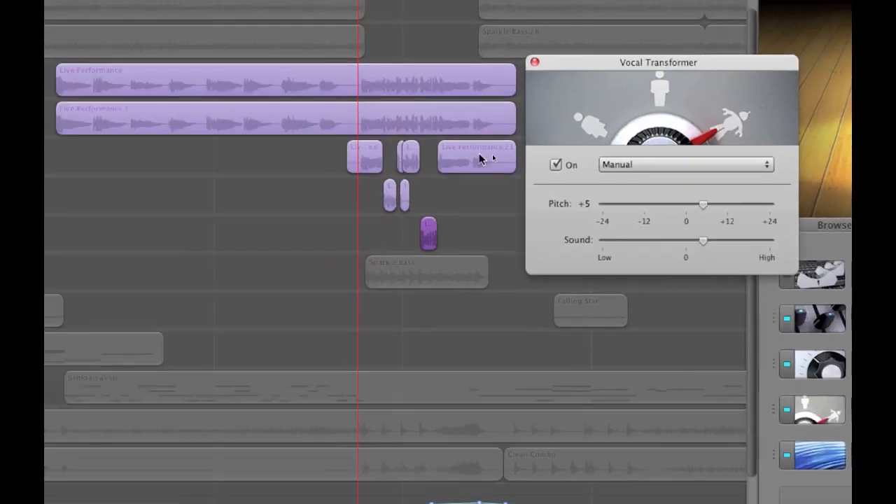
click(336, 130)
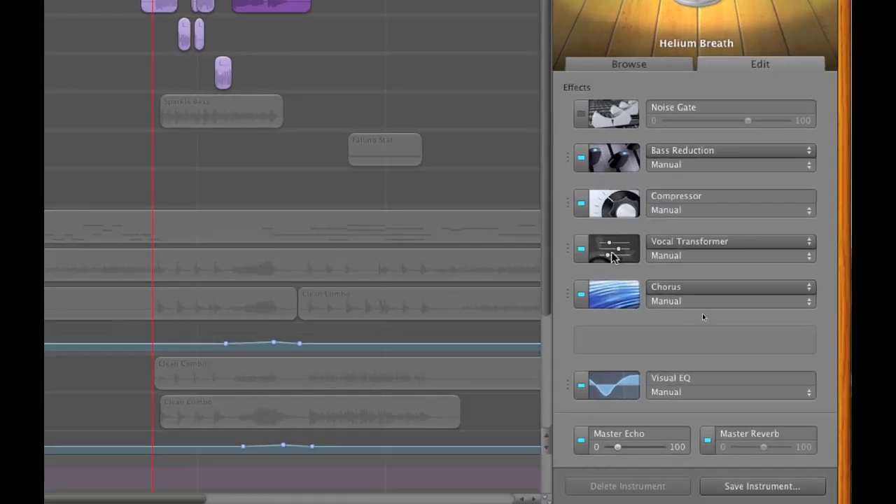
click(815, 410)
click(505, 44)
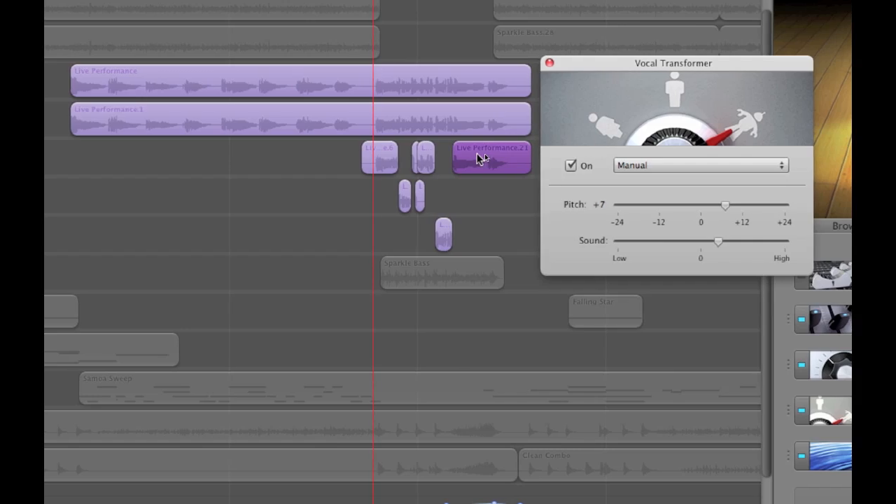
click(481, 159)
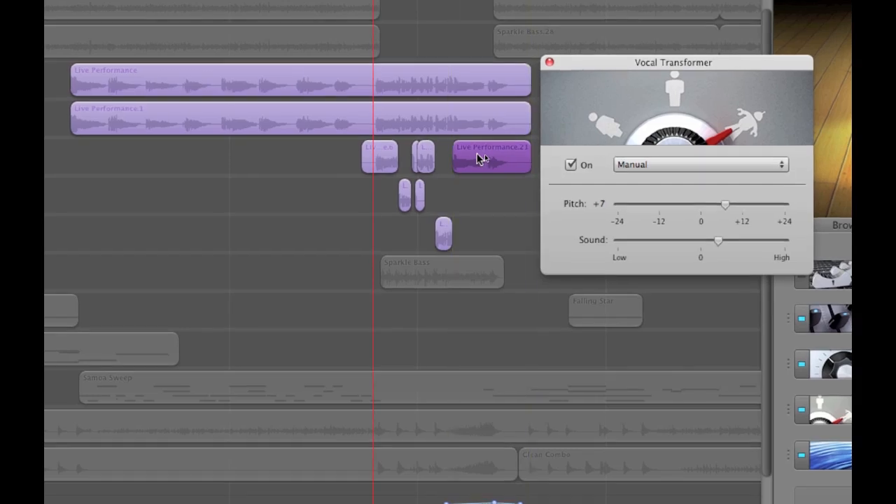
click(480, 159)
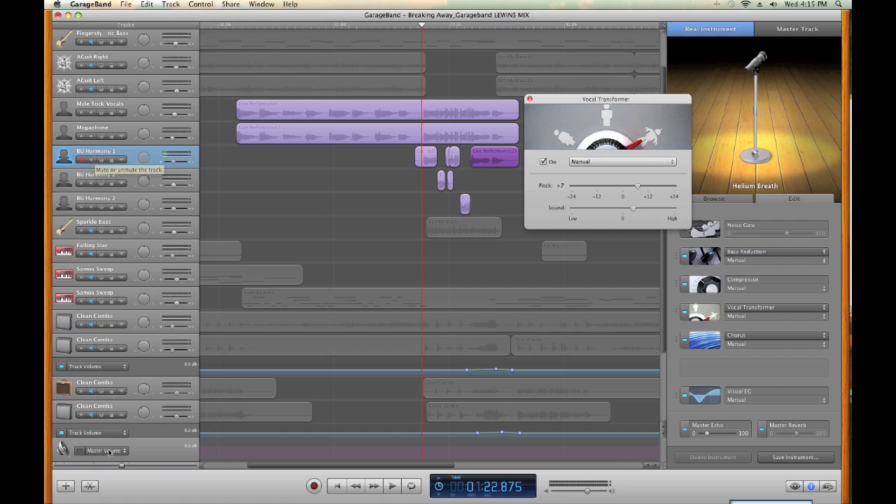
Check the Enhance Tuning setting for the Megaphone, BU Harmony 1 and Male Rock Vocals tracks in the audio region editor, and hide the editor.
click(89, 486)
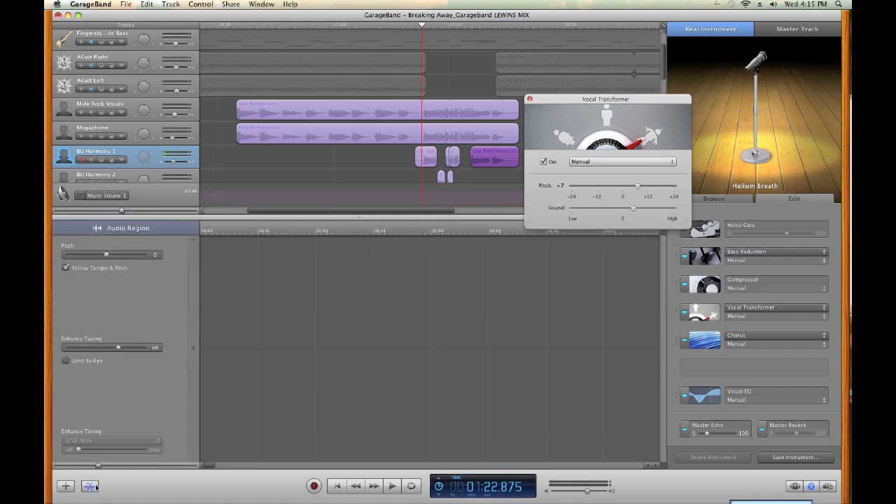
drag(116, 350, 117, 348)
key(Up)
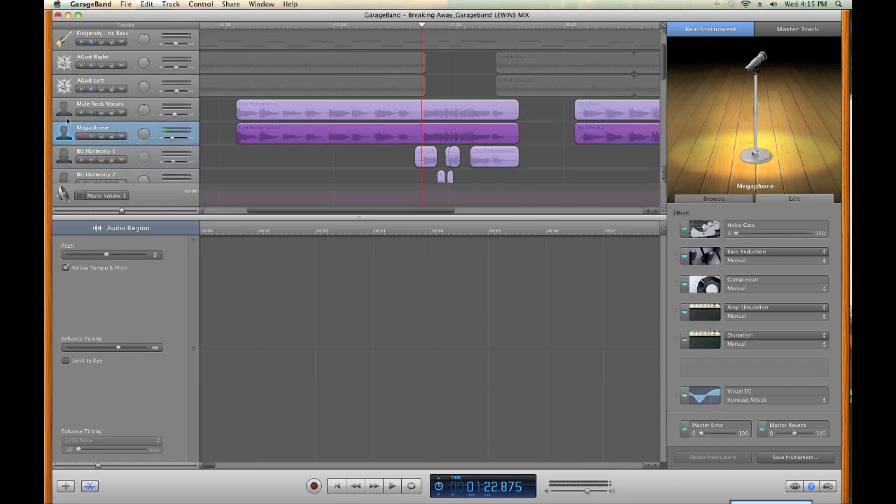
click(70, 160)
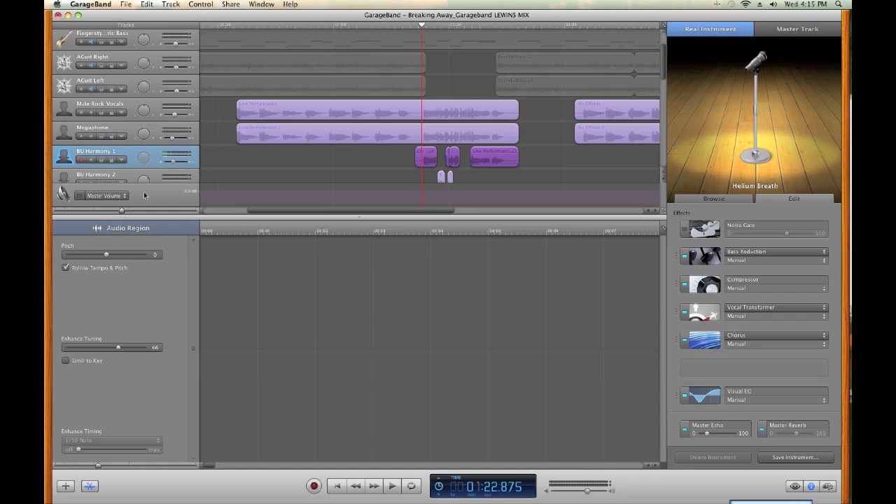
click(66, 131)
click(69, 113)
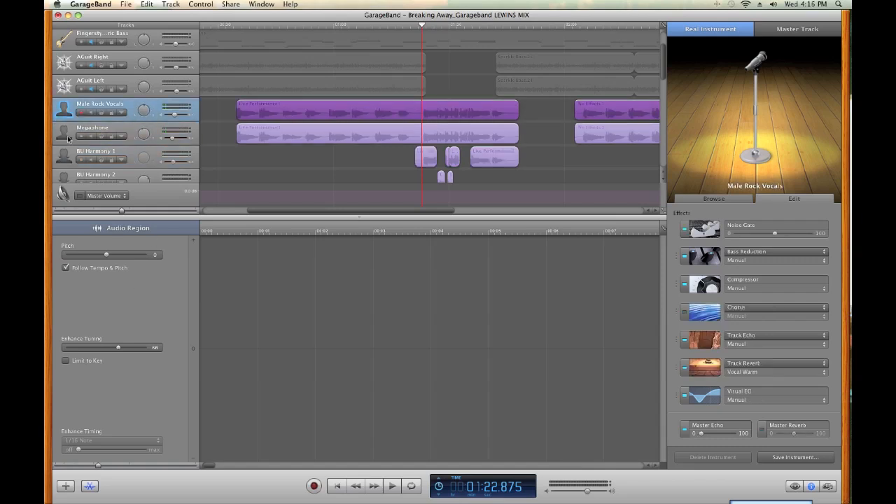
click(68, 138)
click(69, 160)
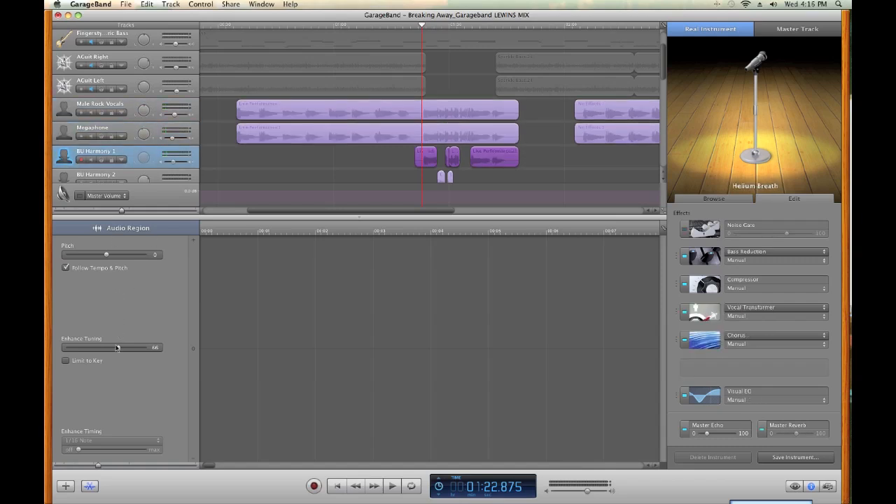
scroll(334, 144, down, 10)
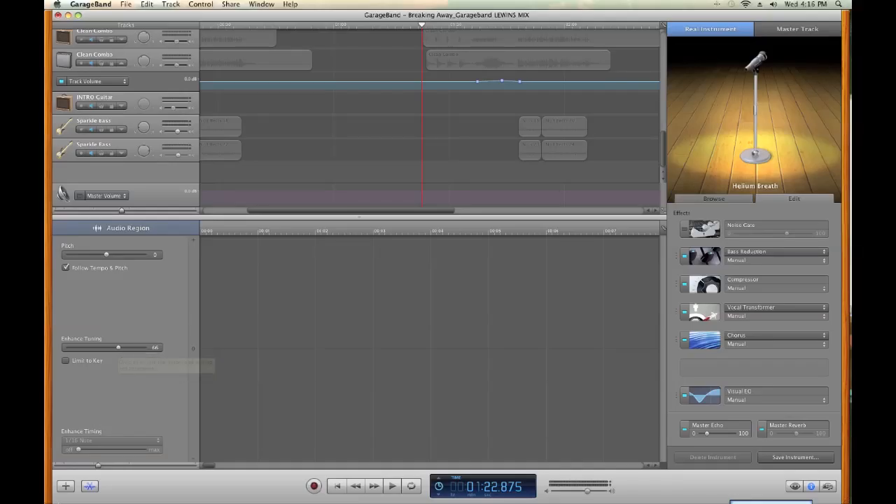
click(89, 486)
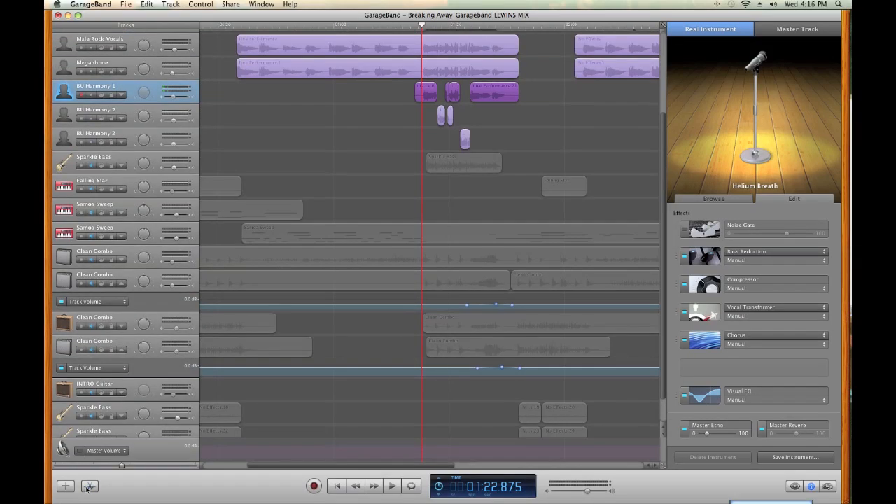